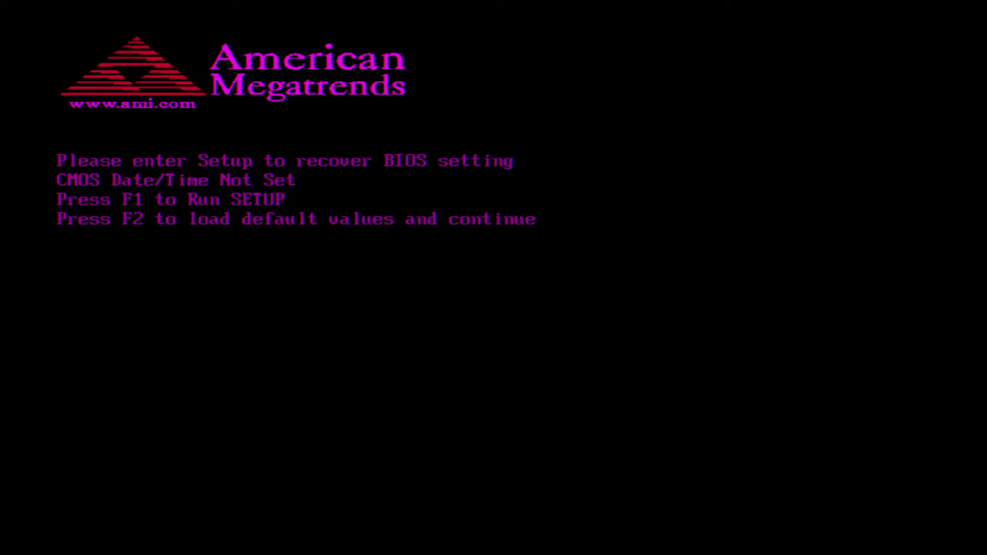
Enter the BIOS setup from the startup prompt and go to the Boot settings.
key(F1)
key(Right)
key(Right)
key(Right)
key(Right)
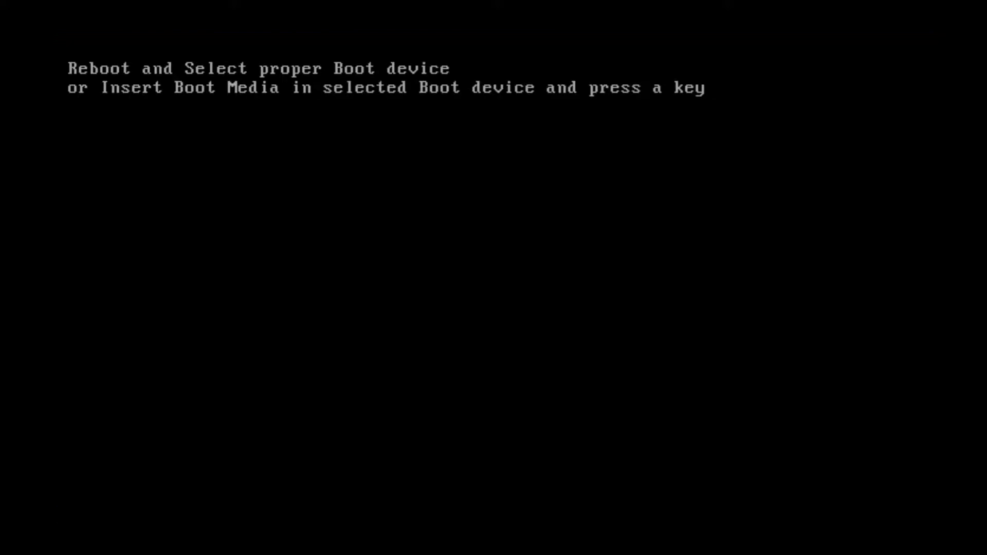
Retry booting from the missing boot device prompt.
key(Return)
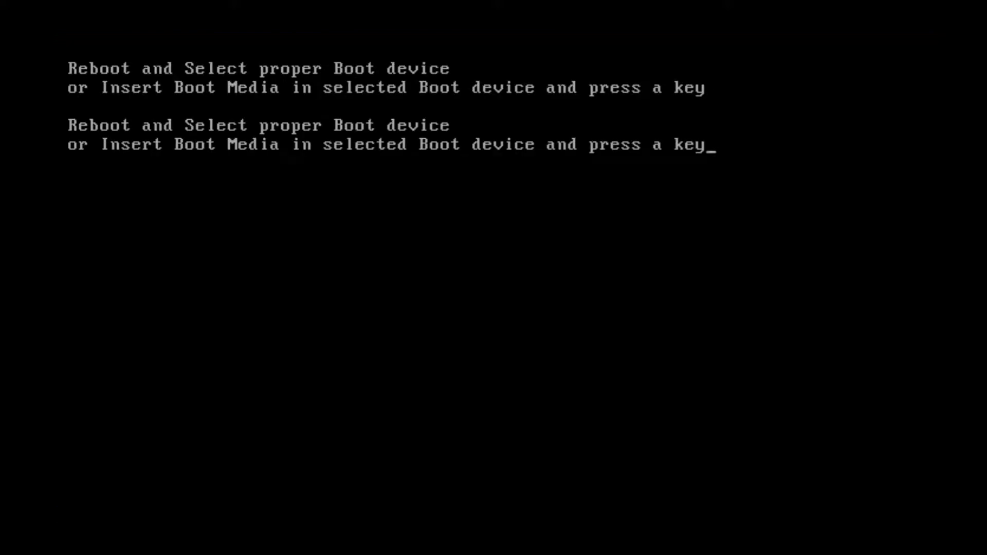
key(Return)
key(Return)
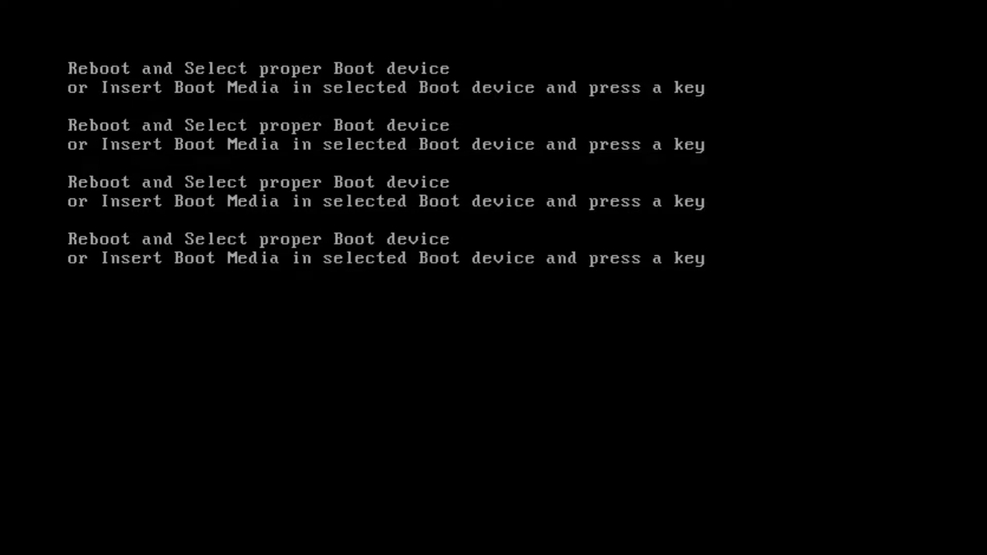
Restart the computer and reopen the BIOS setup at the Boot settings.
key(ctrl+alt+Delete)
key(Delete)
key(Left)
key(Left)
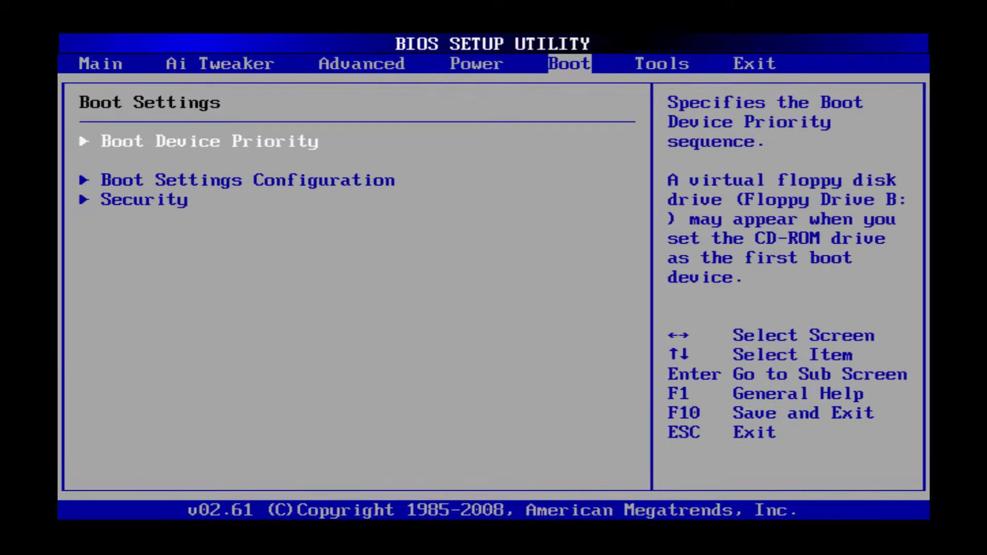
key(Left)
Examine the Boot Settings Configuration and the Boot Device Priority options in the BIOS.
key(Down)
key(Return)
key(Escape)
key(Up)
key(Return)
key(Return)
key(Escape)
key(Escape)
key(Left)
key(Left)
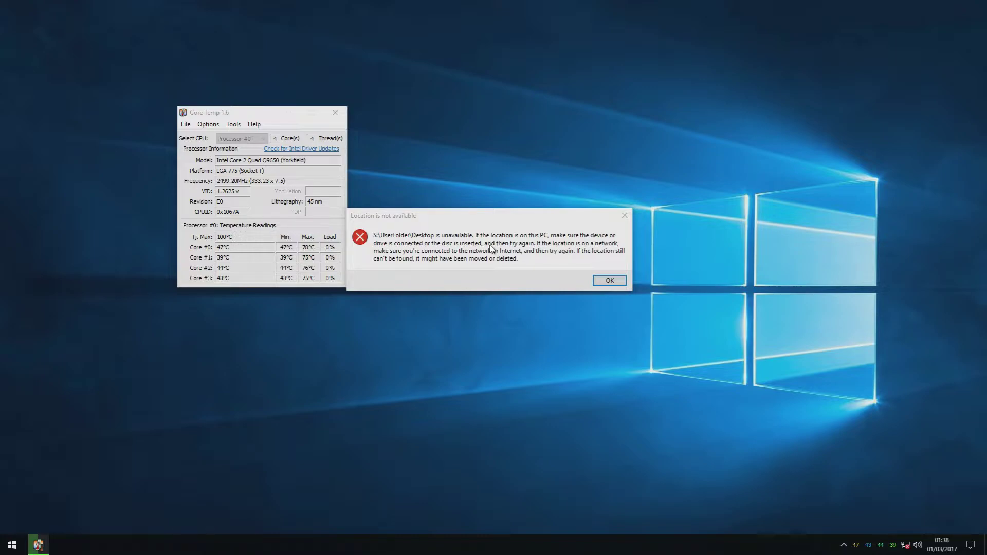
Dismiss the unavailable Desktop location error, and move the Core Temp window to the middle of the desktop before minimizing it.
key(Return)
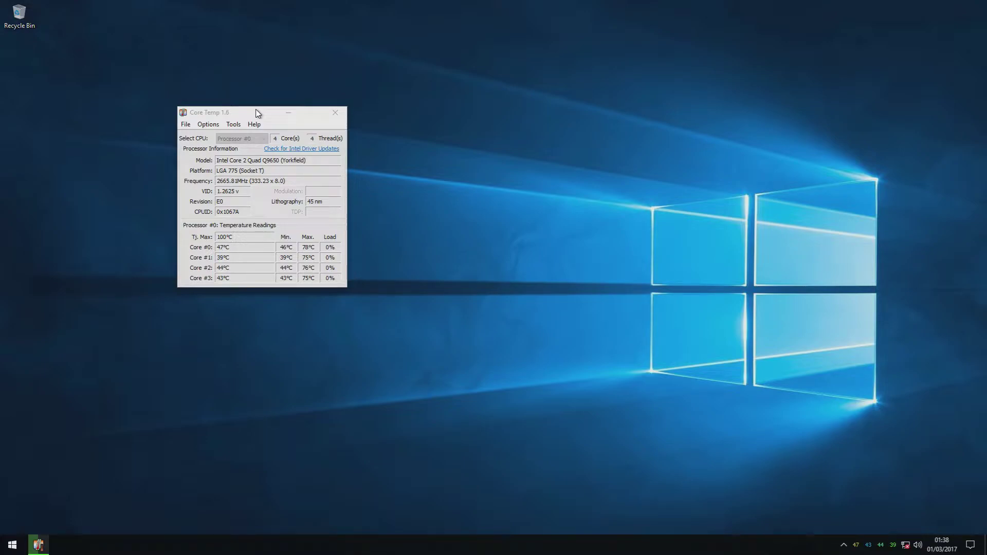
drag(258, 112, 510, 248)
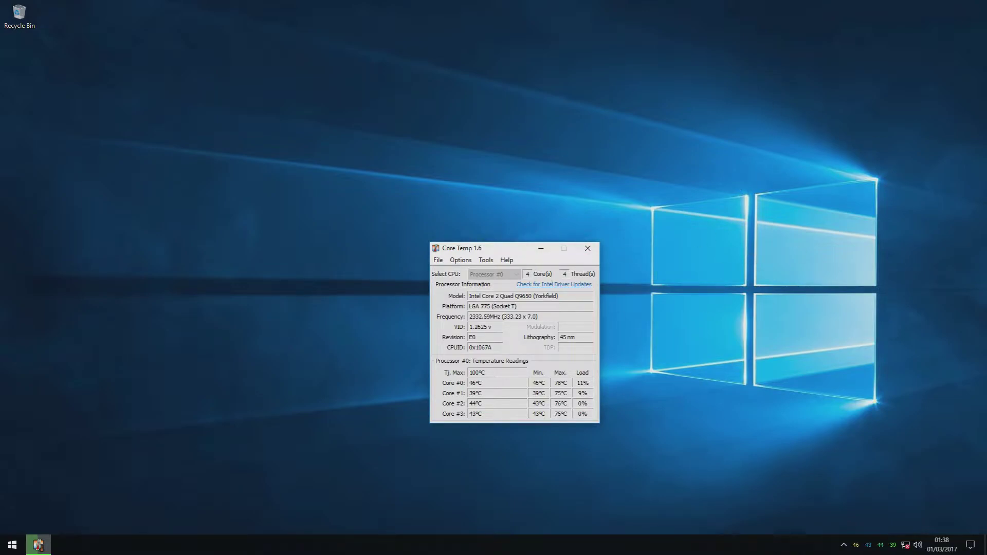
key(super+Down)
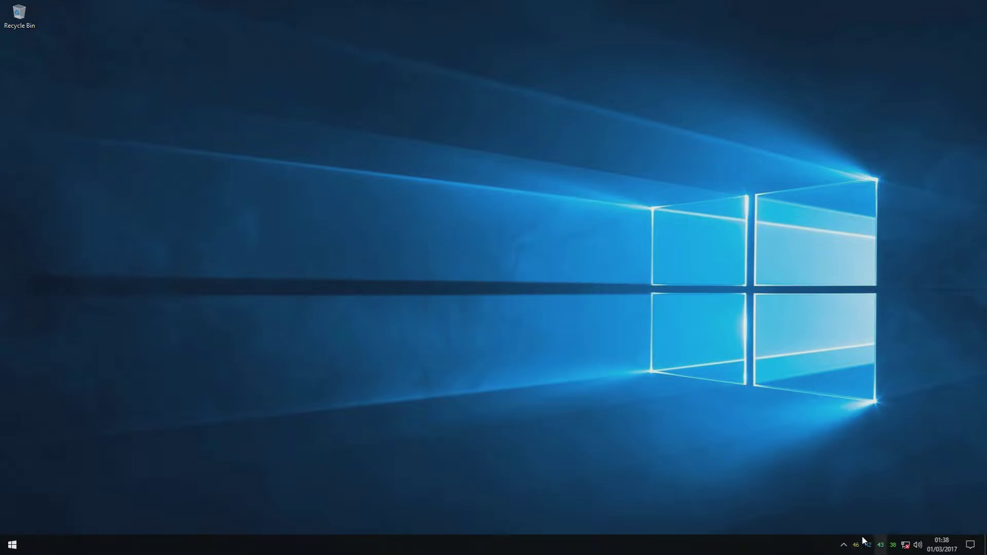
Examine the PC's About information in the Windows system settings and close Settings.
click(971, 544)
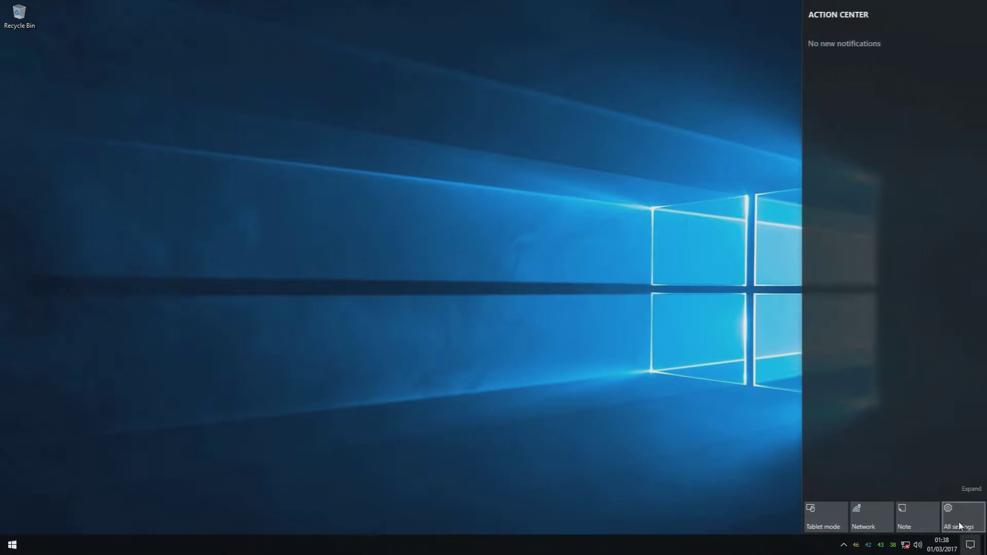
click(959, 507)
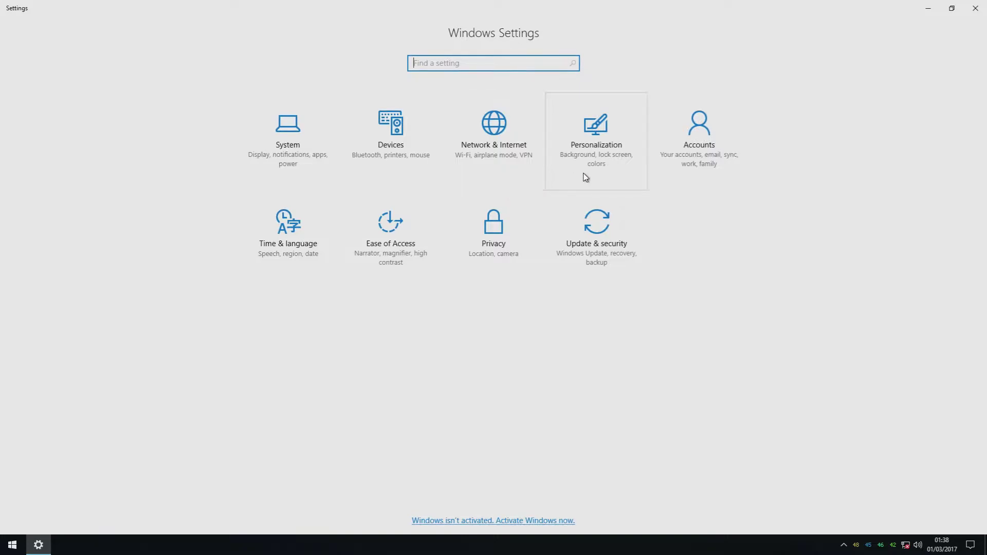
click(289, 152)
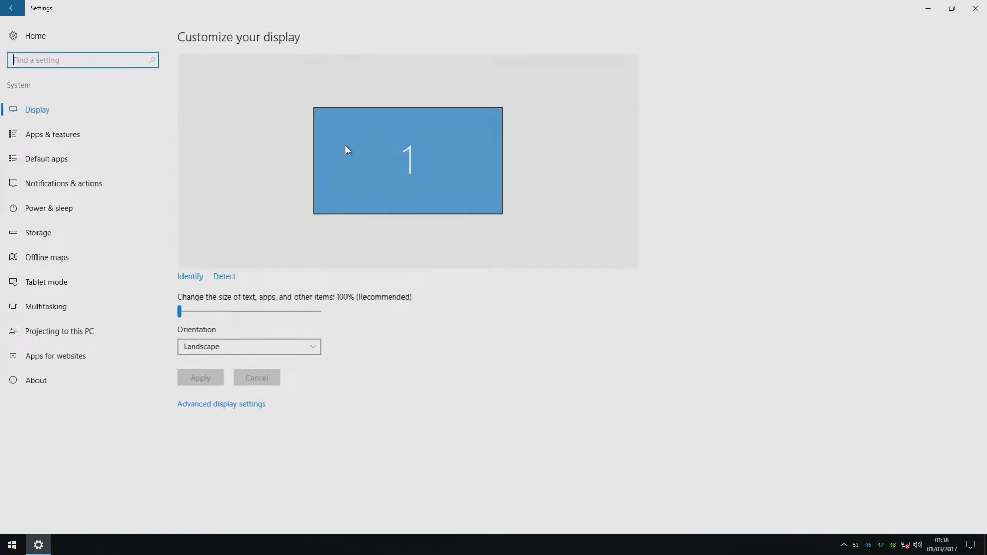
click(71, 379)
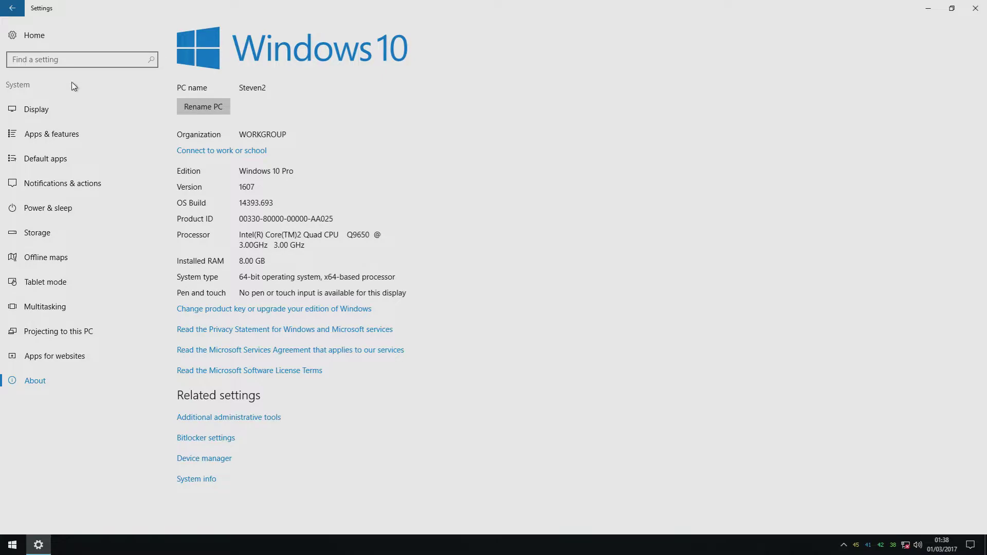
click(975, 8)
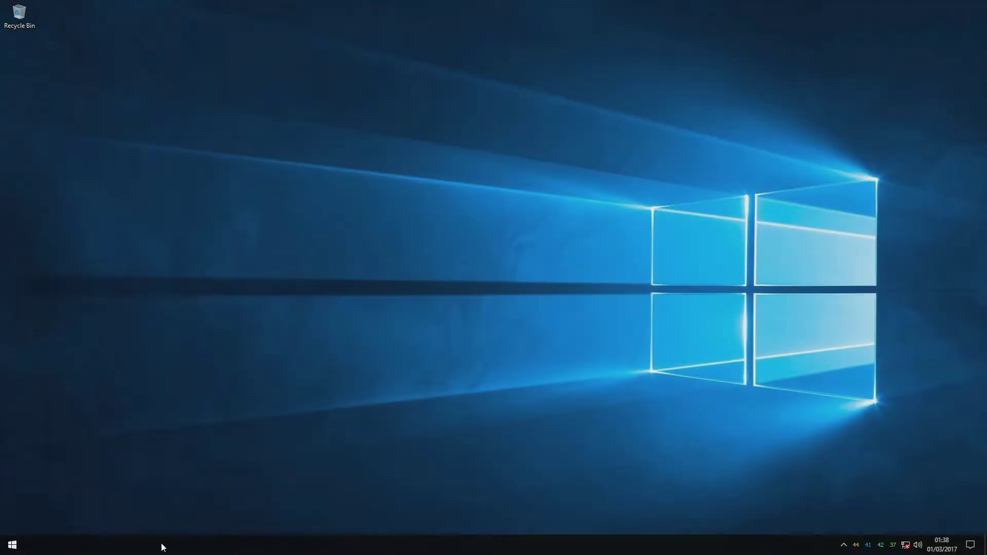
Examine the Start menu's tiles and its full list of installed apps, and close it.
key(super)
scroll(162, 391, down, 2)
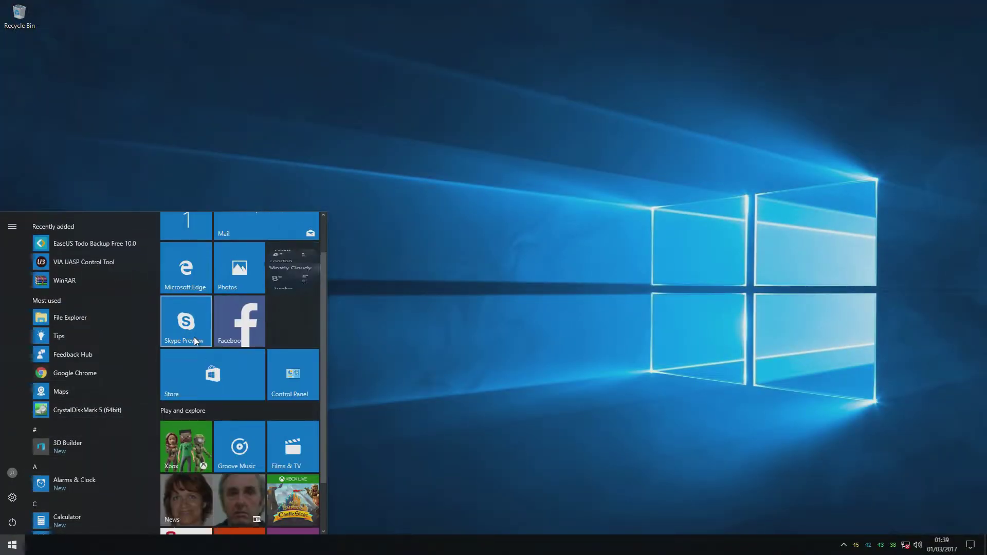
scroll(193, 337, down, 1)
scroll(193, 337, up, 3)
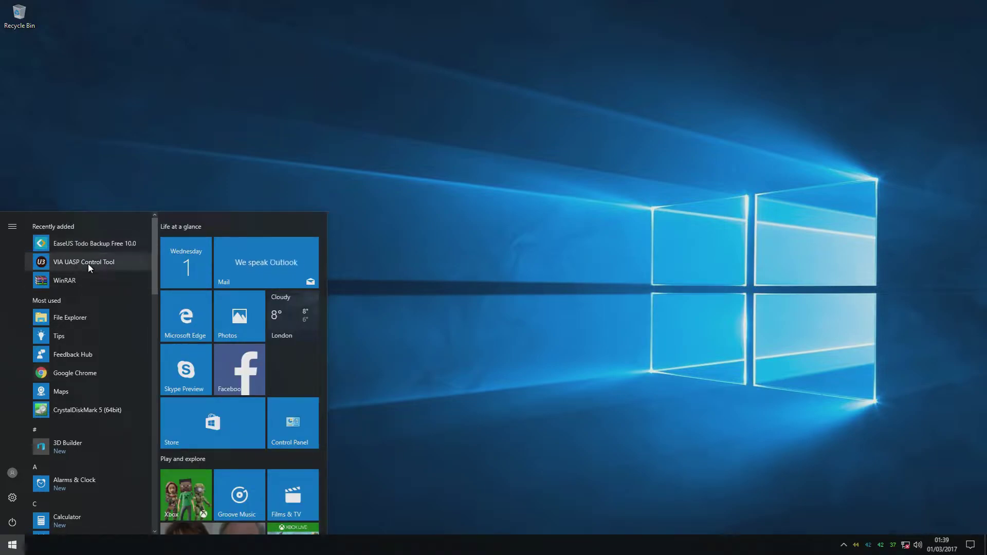
scroll(108, 307, down, 1)
scroll(103, 317, down, 5)
scroll(87, 303, down, 12)
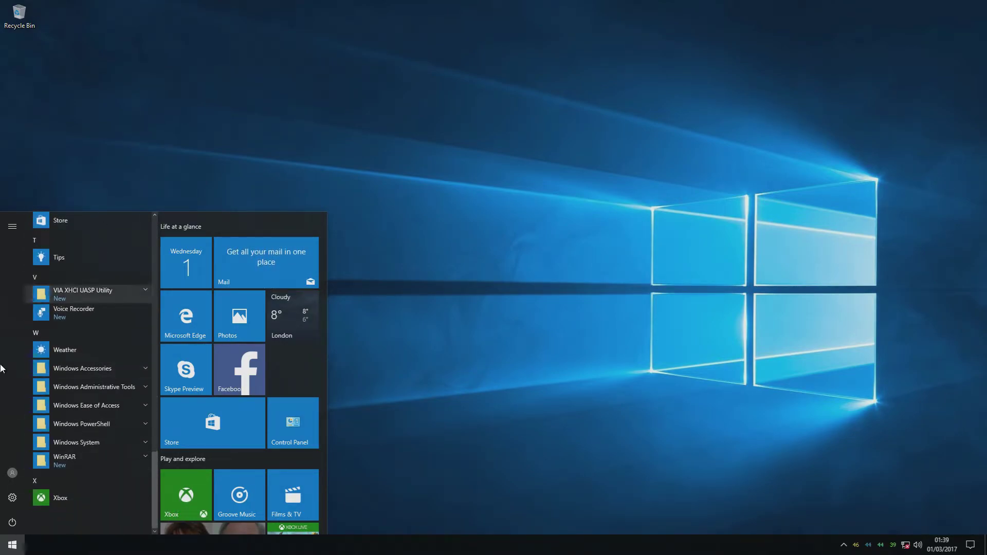
click(268, 360)
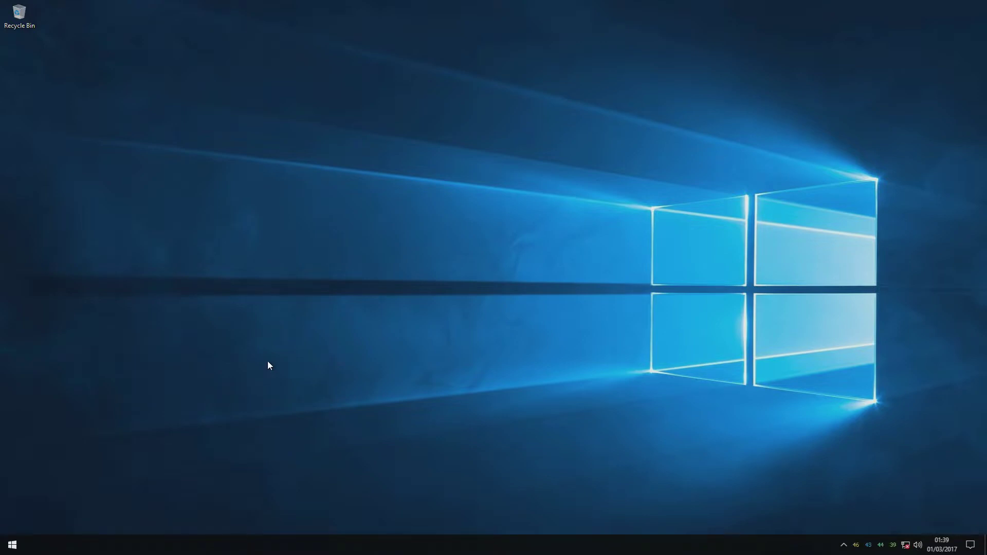